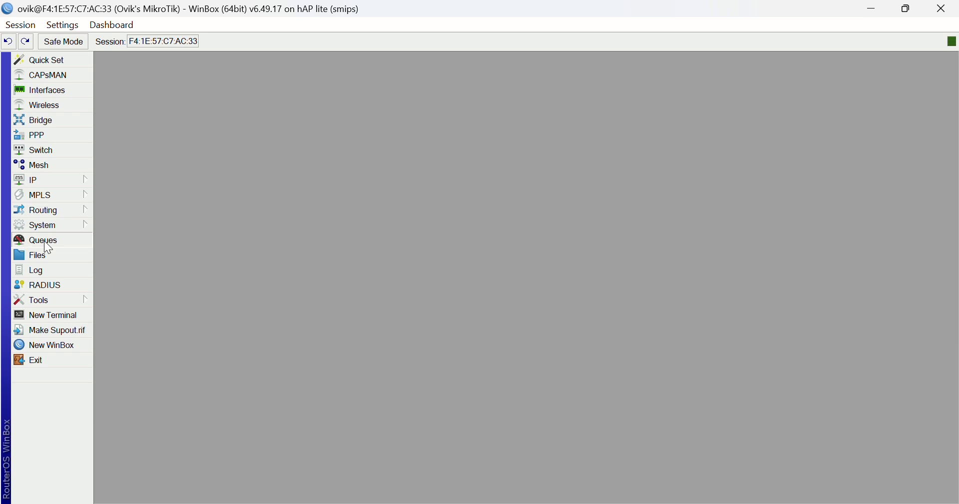
Start a new simple queue in the queue list and name it "simple Queue".
click(44, 241)
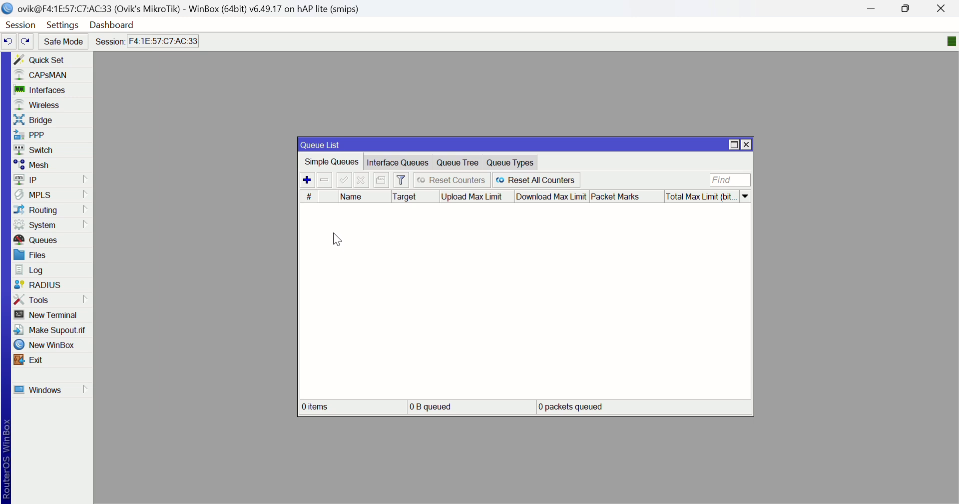
click(307, 181)
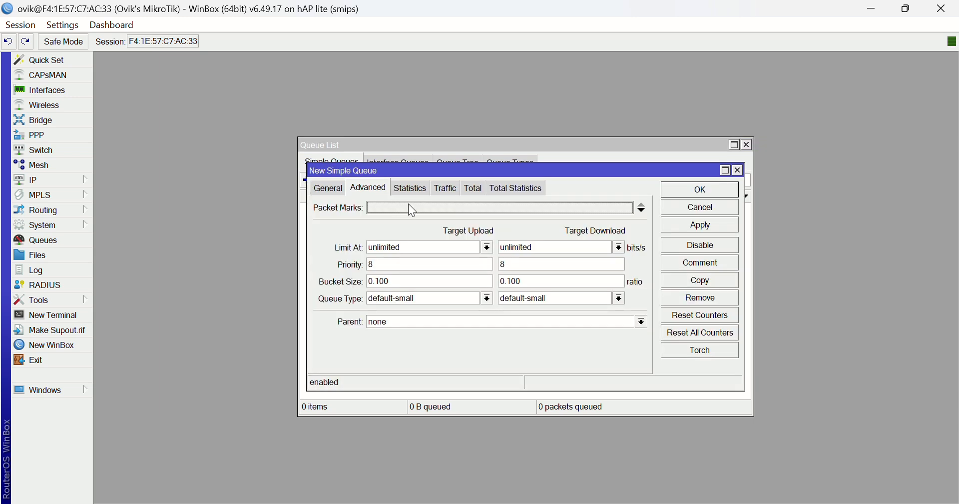
click(325, 189)
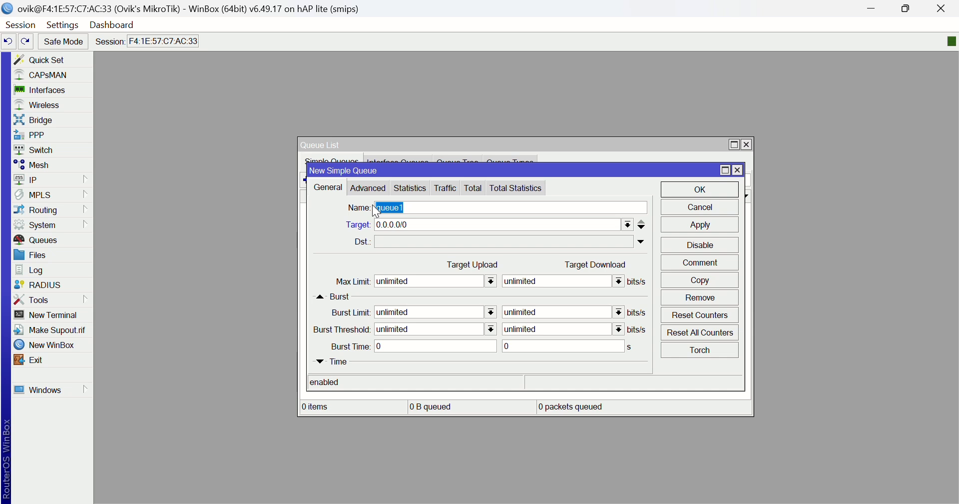
text(simple Queue)
Set the new queue's target to the single address 192.168.1.5.
drag(414, 225, 376, 228)
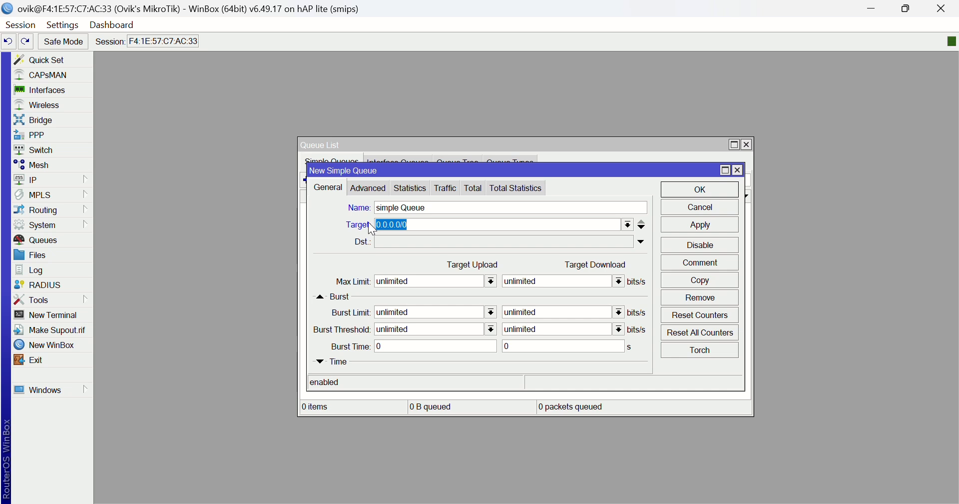
text(192.)
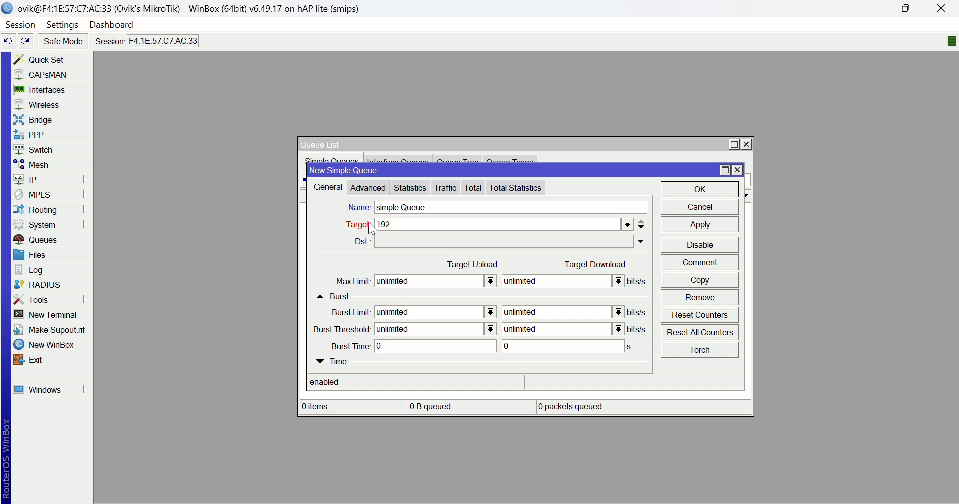
text(168.1.5)
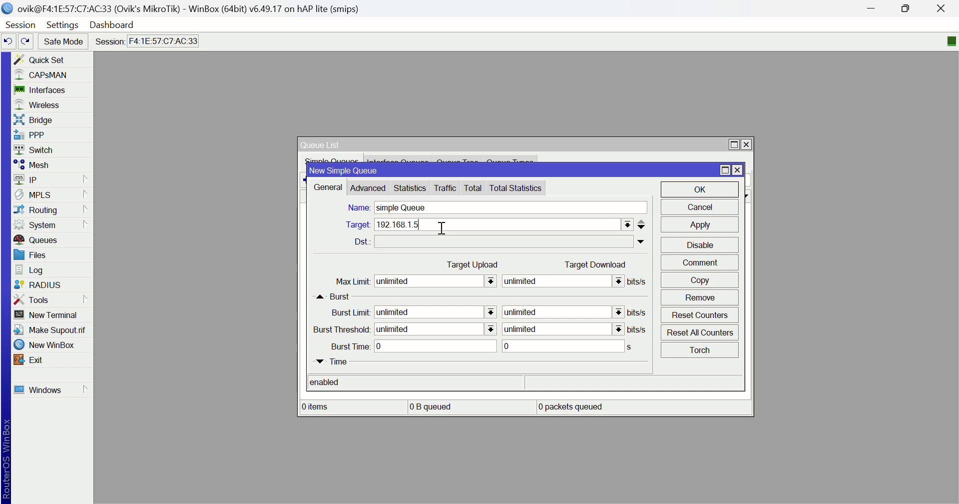
Try the whole subnet 192.168.1.0/24 as the queue's target, and restore the target to 192.168.1.5.
double_click(417, 225)
text(0/24)
drag(434, 225, 416, 231)
key(BackSpace)
text(5)
Set the queue's max limit to 2M upload and 3M download, and save the queue.
drag(425, 283, 372, 286)
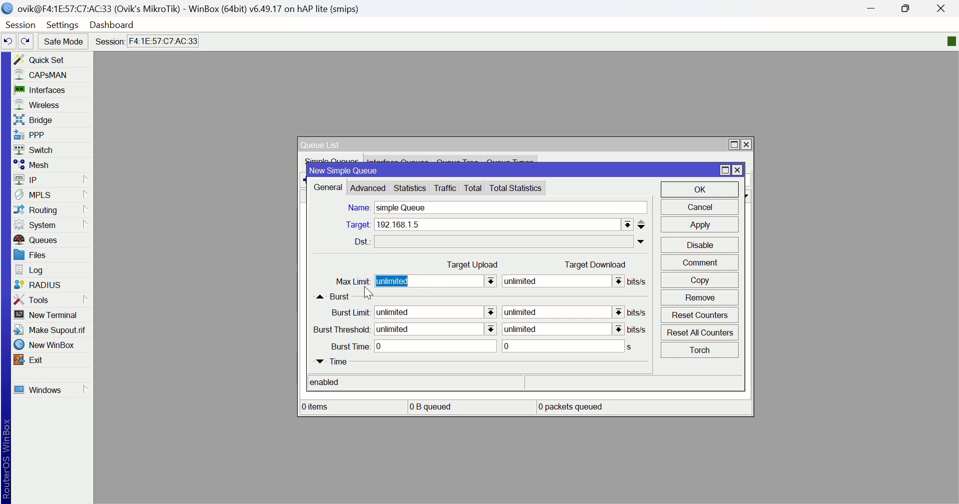
click(492, 282)
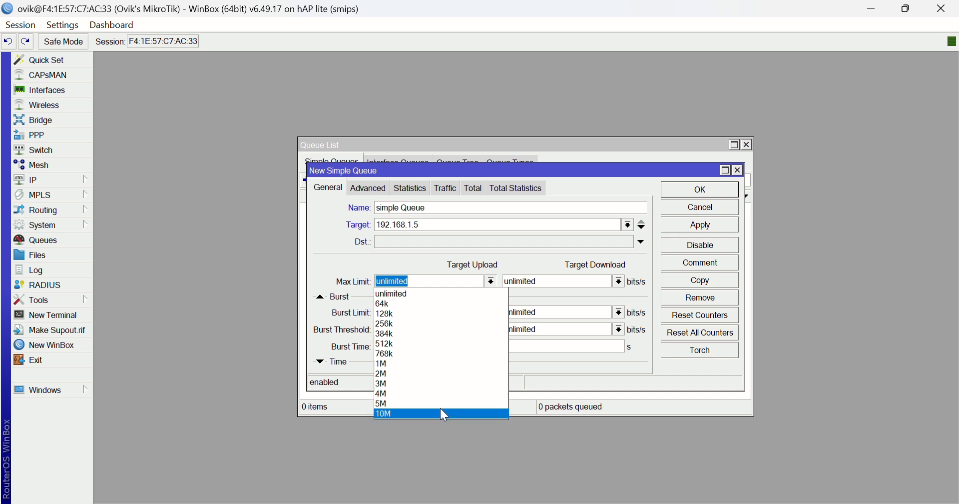
click(425, 373)
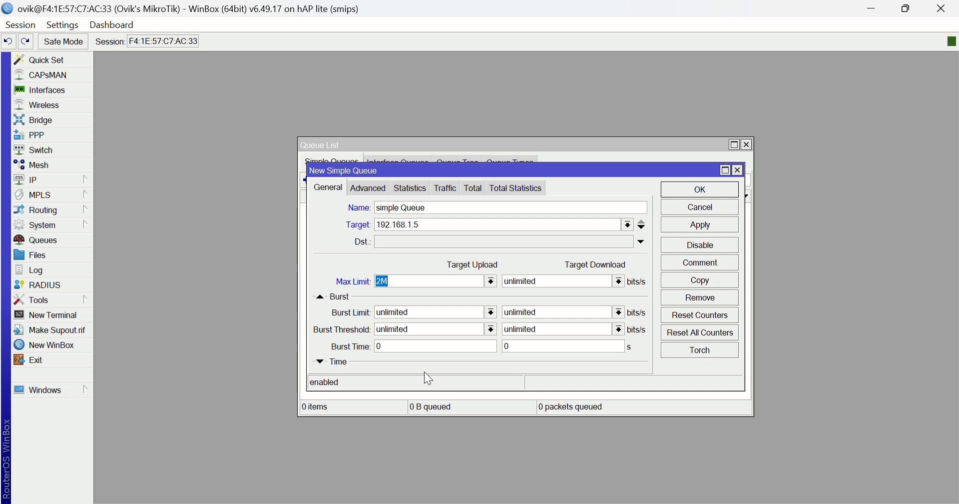
click(619, 283)
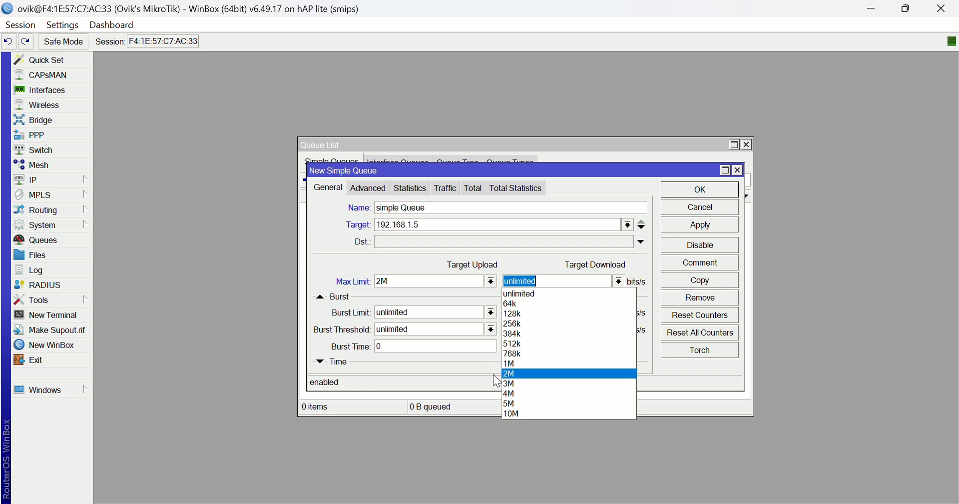
click(508, 384)
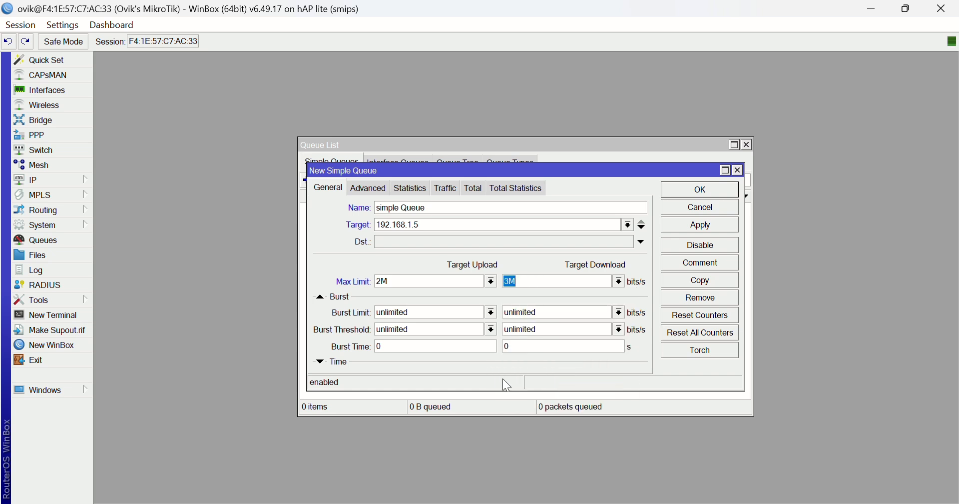
click(701, 225)
click(714, 196)
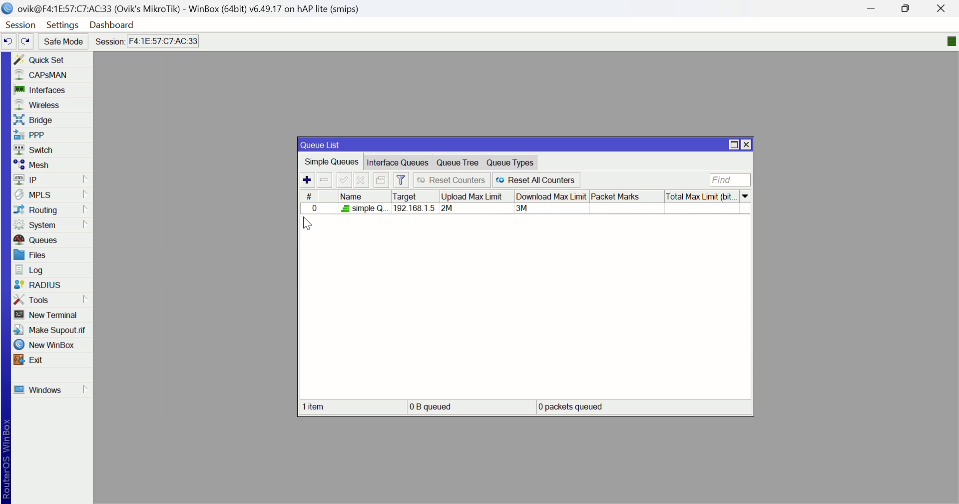
Start another simple queue named "Total Queue" with the target subnet 192.168.1.0/24.
click(309, 182)
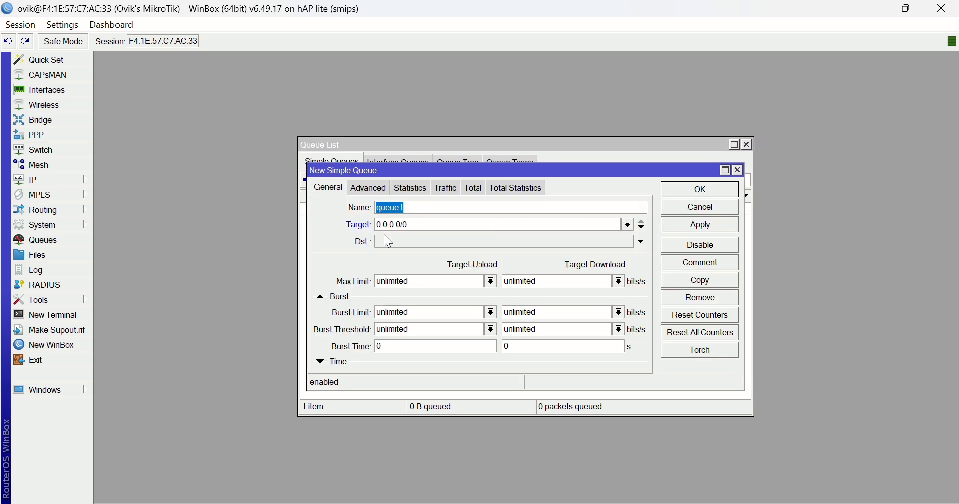
text(Total Queue)
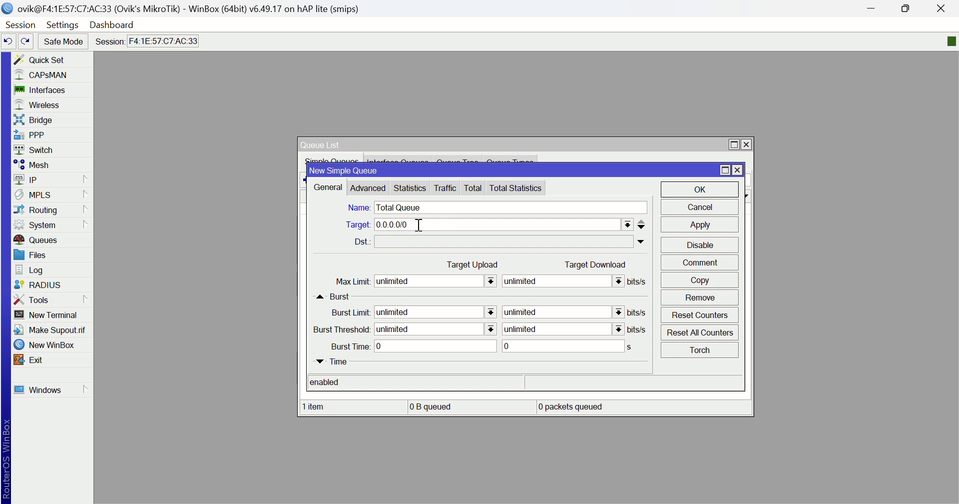
drag(419, 225, 376, 219)
text(192.168.1.0/24)
Set the Total Queue's max limit to 10M for both upload and download, and save it.
click(493, 281)
click(398, 412)
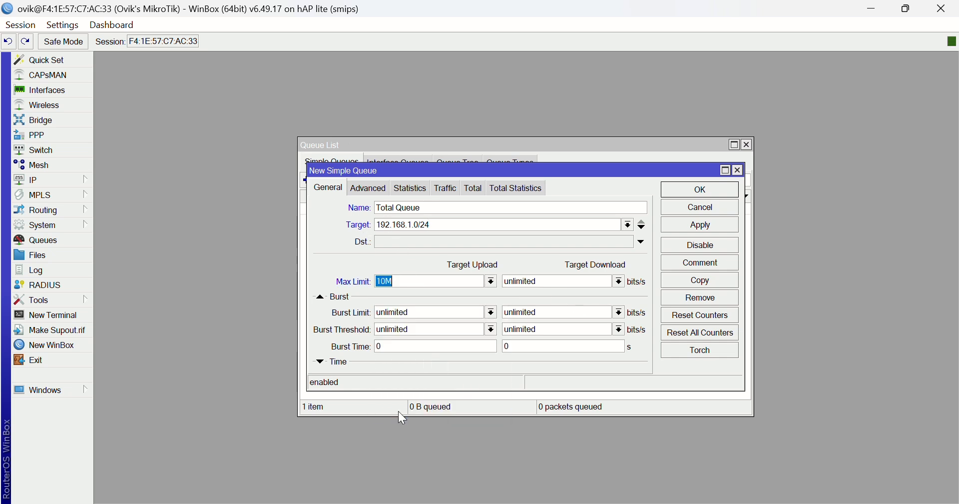
click(619, 281)
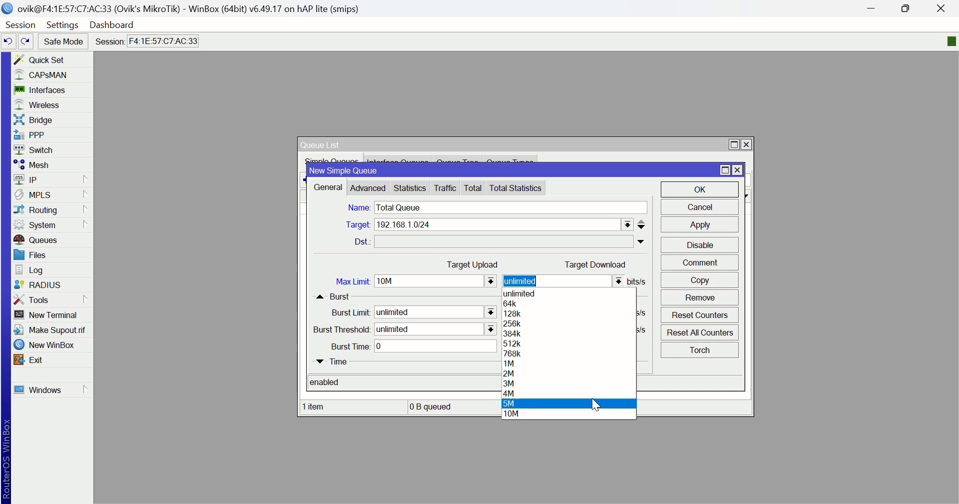
click(564, 414)
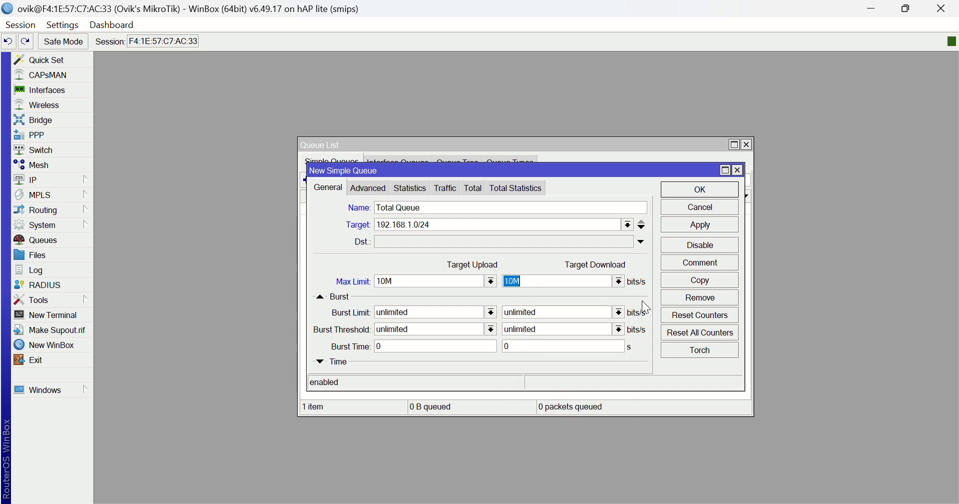
click(712, 232)
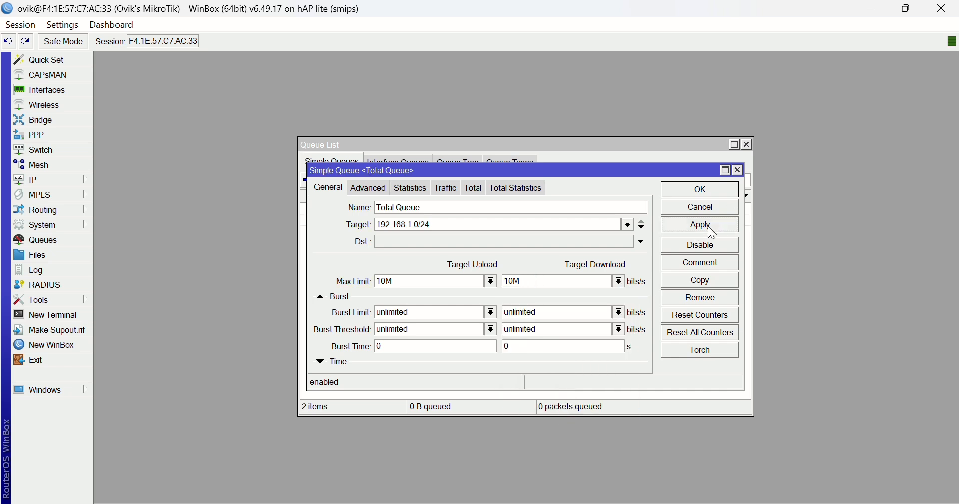
click(712, 190)
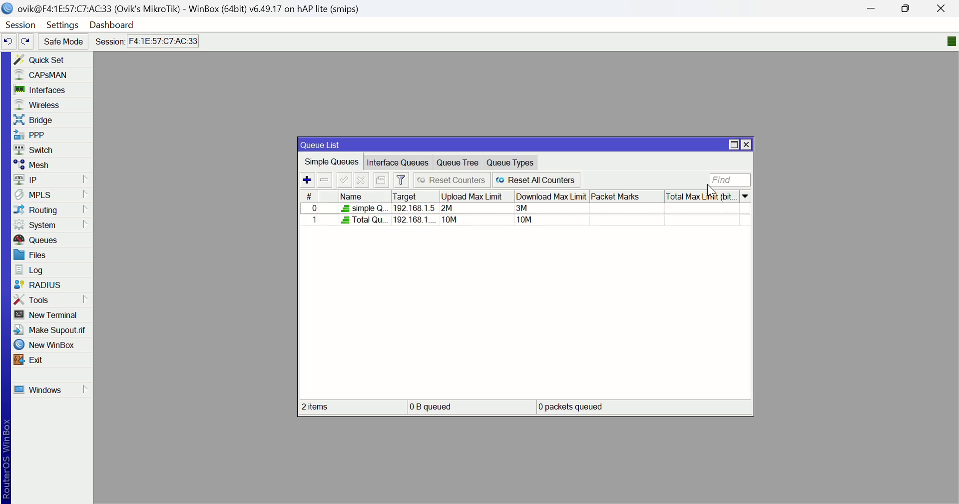
Examine the Total Queue's live traffic rates and graphs, and return to the queue list.
double_click(448, 220)
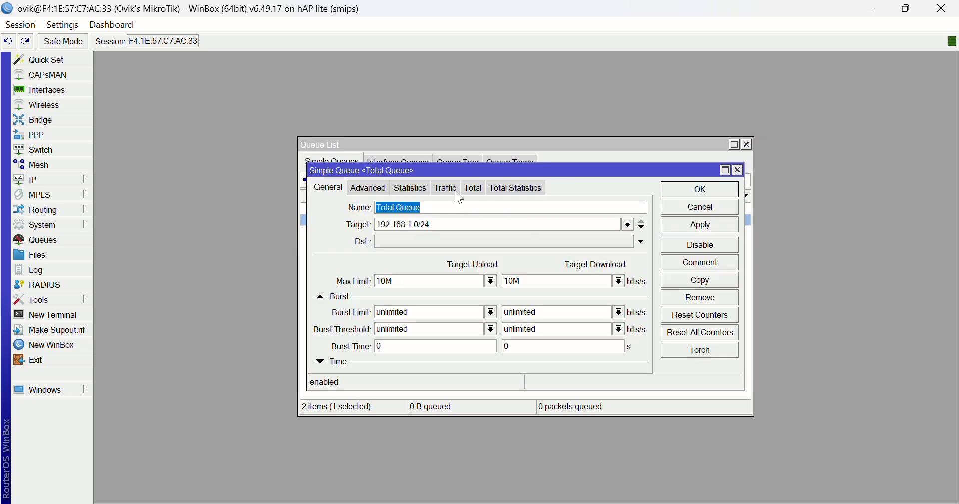
click(446, 188)
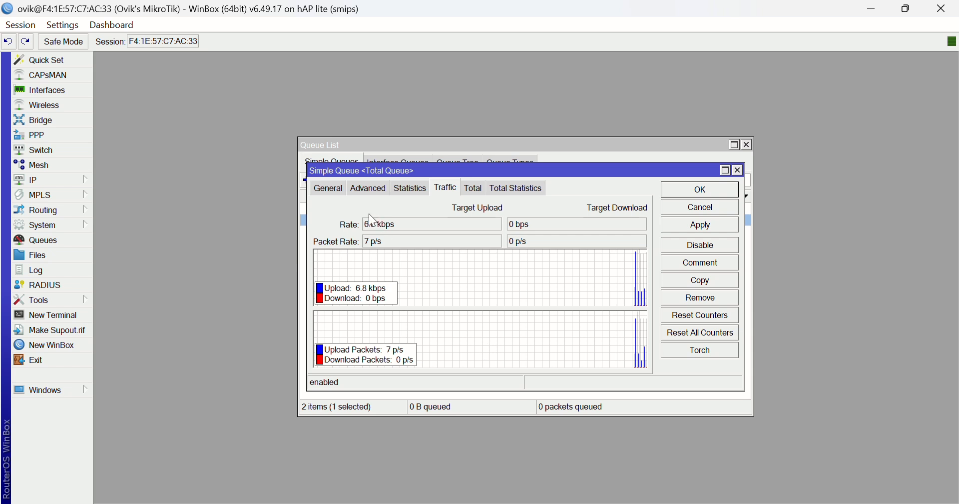
click(338, 190)
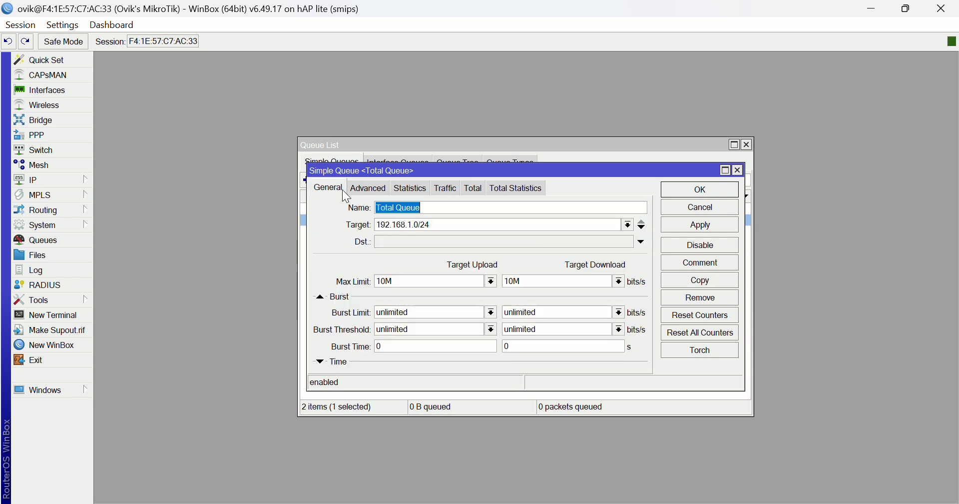
click(738, 170)
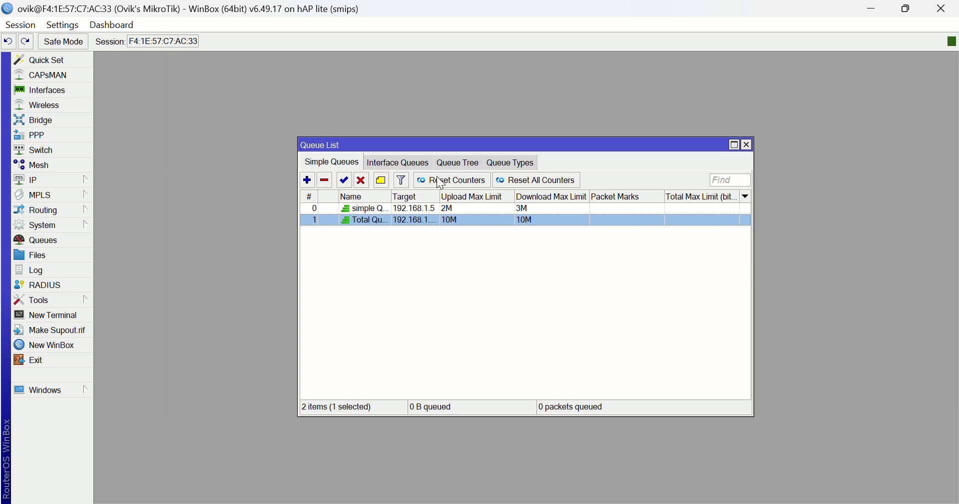
click(456, 272)
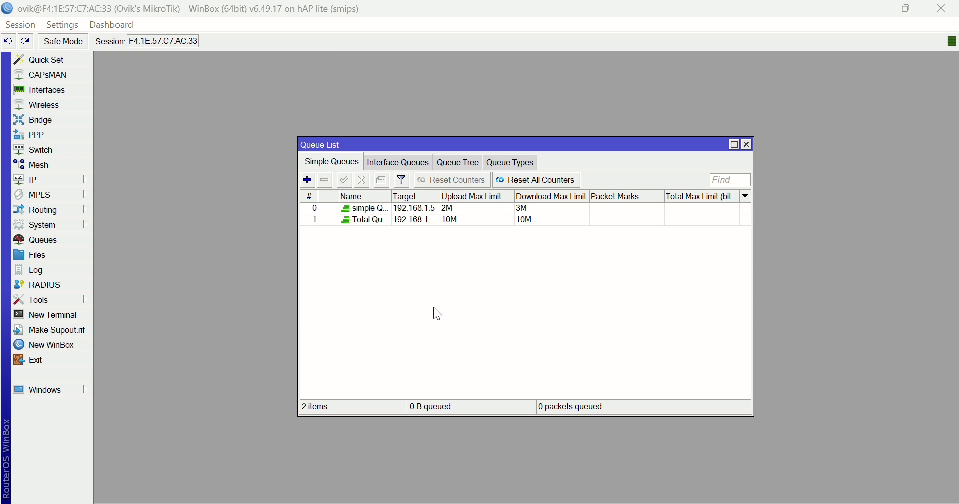
Start a new queue type named "PCQ" and set its kind to pcq.
click(525, 168)
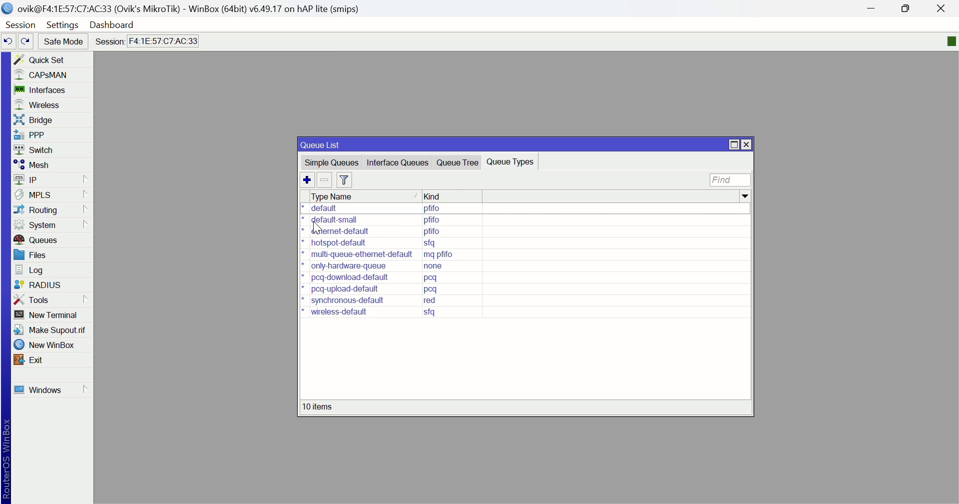
click(307, 179)
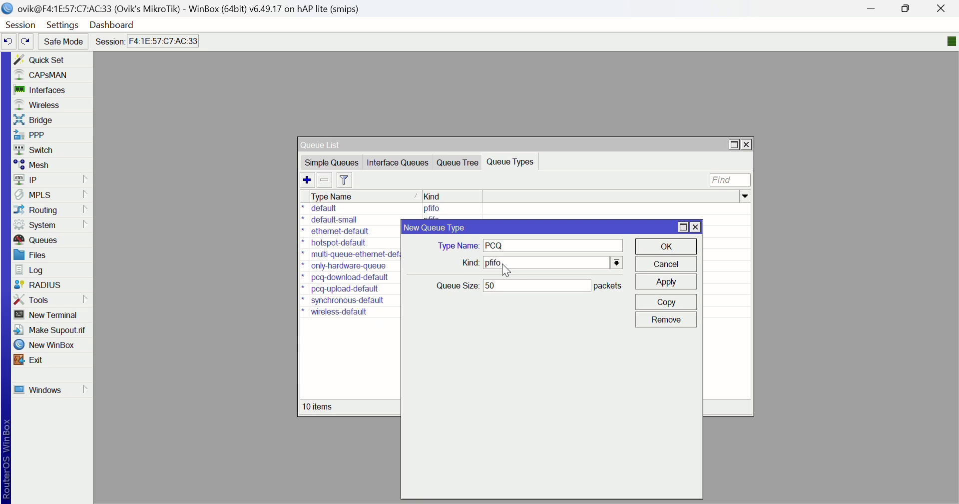
click(618, 263)
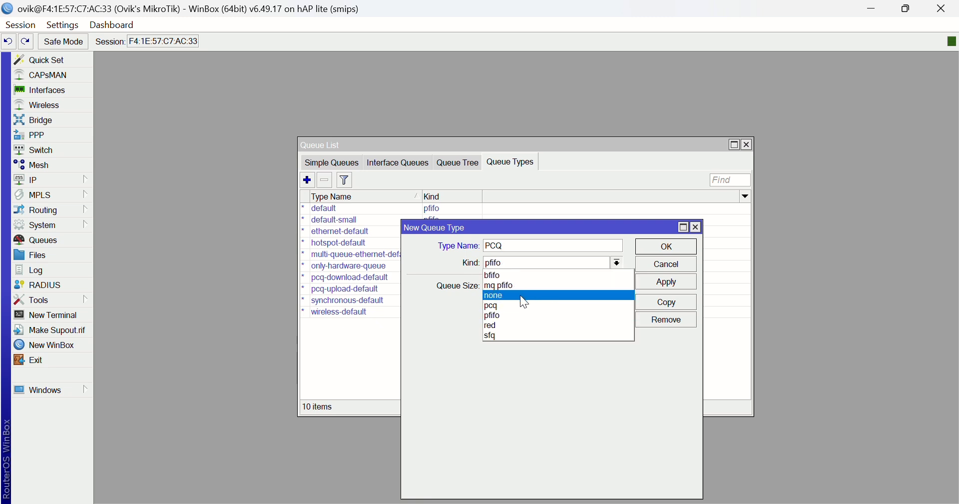
click(507, 303)
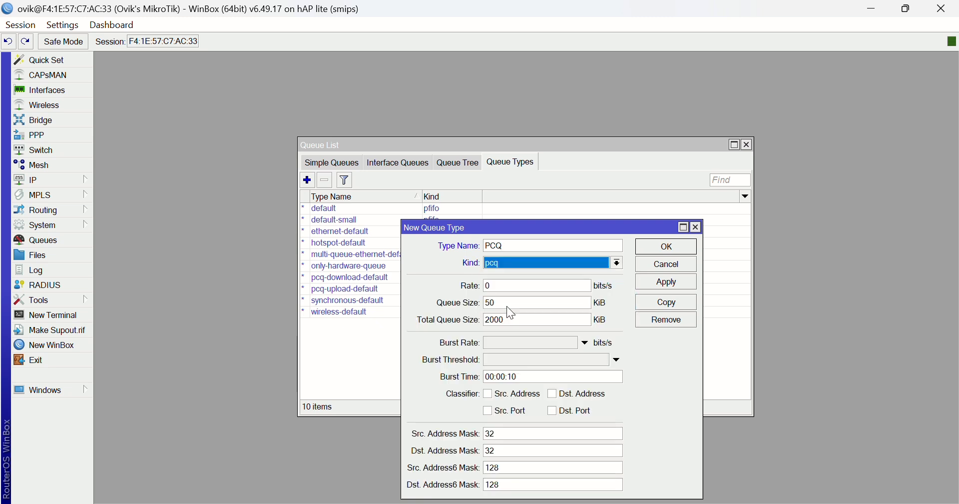
Set the PCQ queue type's rate to 1000 and save the queue type.
key(Tab)
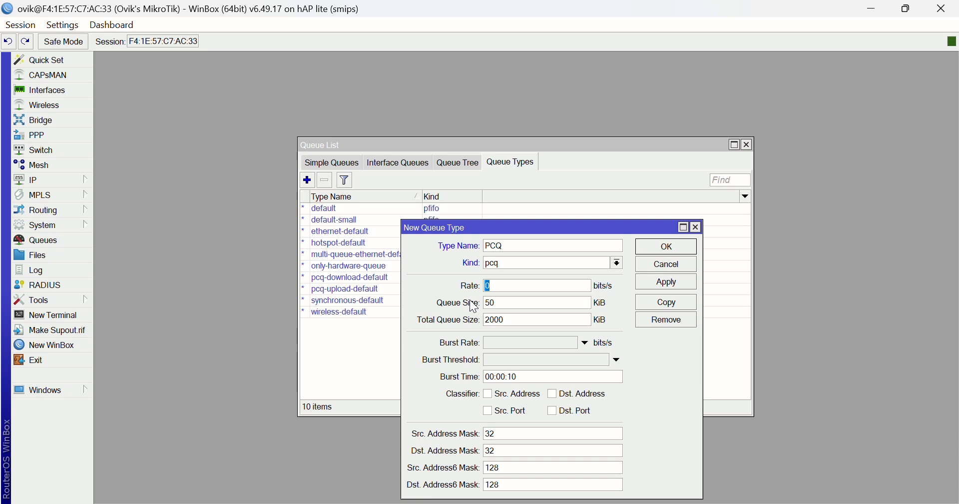
text(1000)
click(675, 287)
click(675, 247)
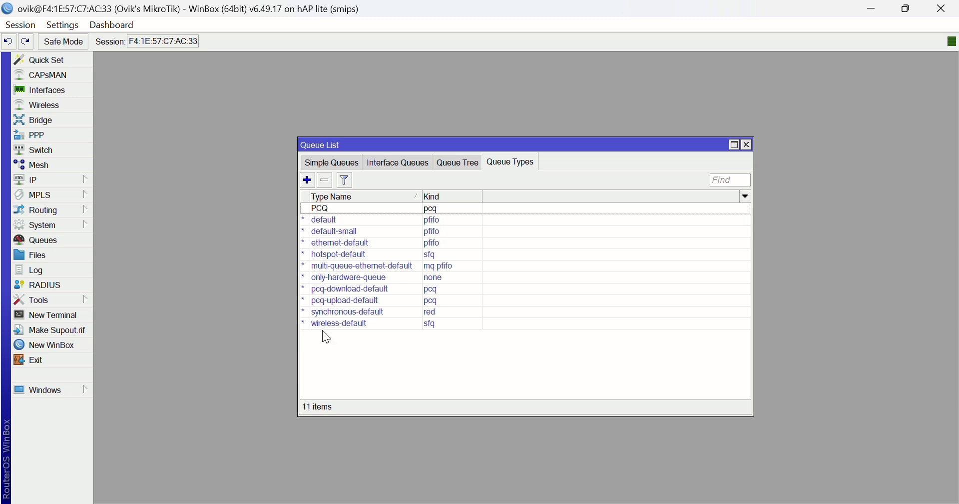
Start a new simple queue named "PCQ" with the target subnet 192.168.1.0/24.
click(344, 164)
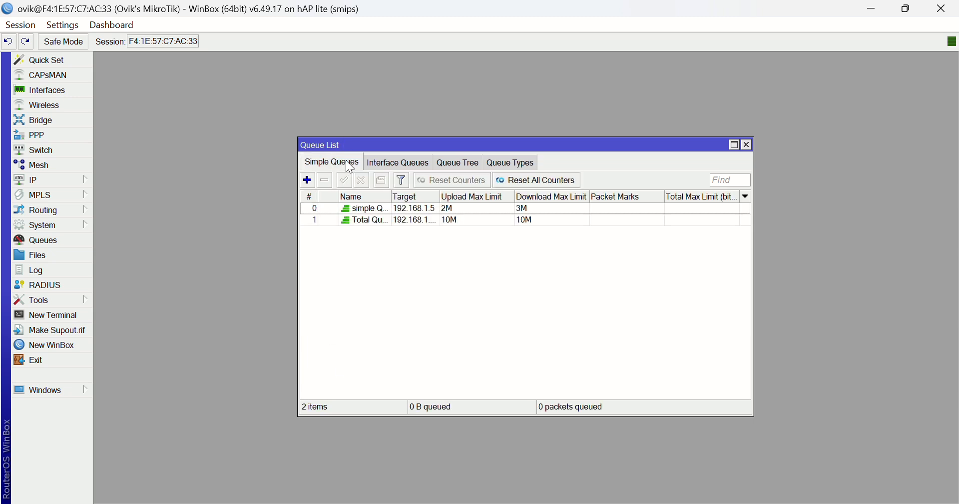
click(308, 181)
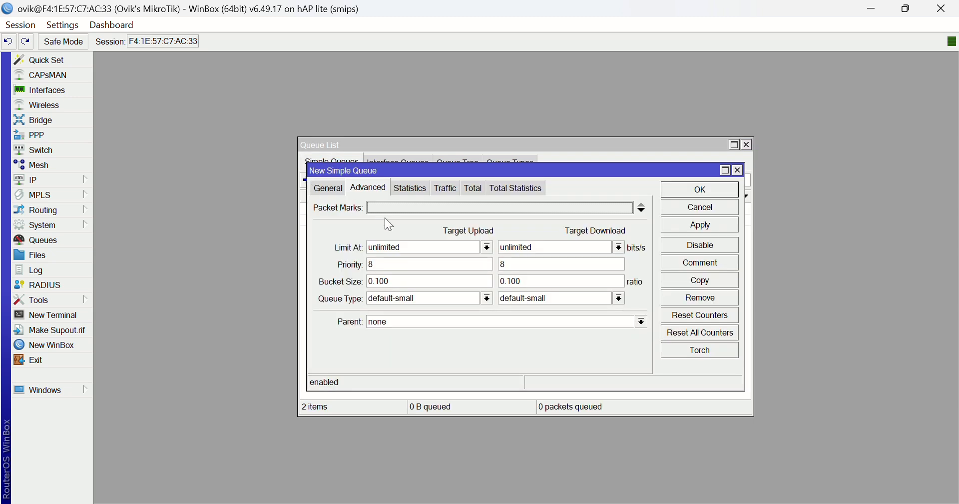
click(325, 189)
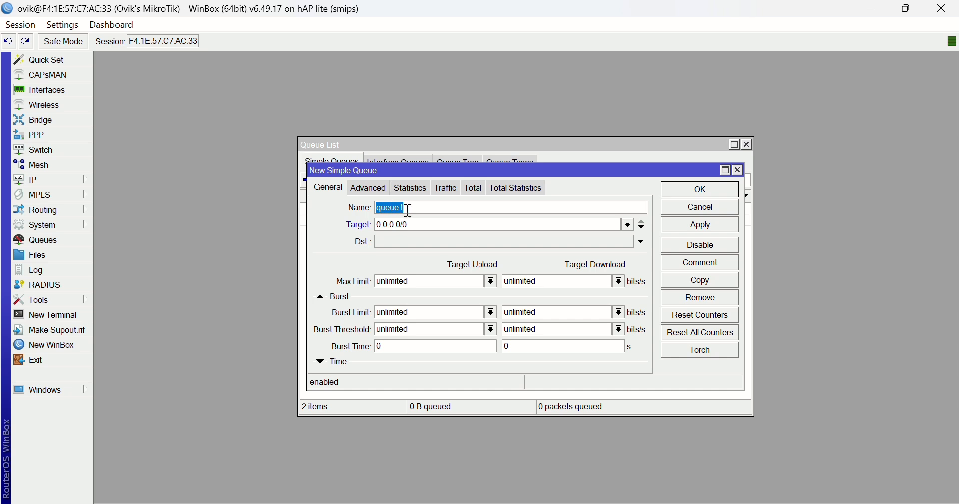
text(PCQ)
key(Tab)
text(19)
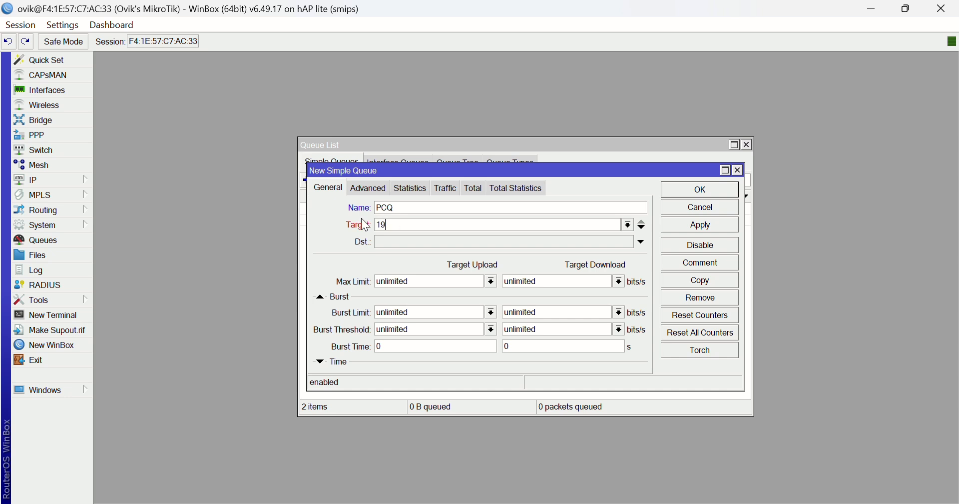
text(2.168.1.0/24)
Set the new PCQ queue's max limits to 1M upload and 768k download.
click(491, 281)
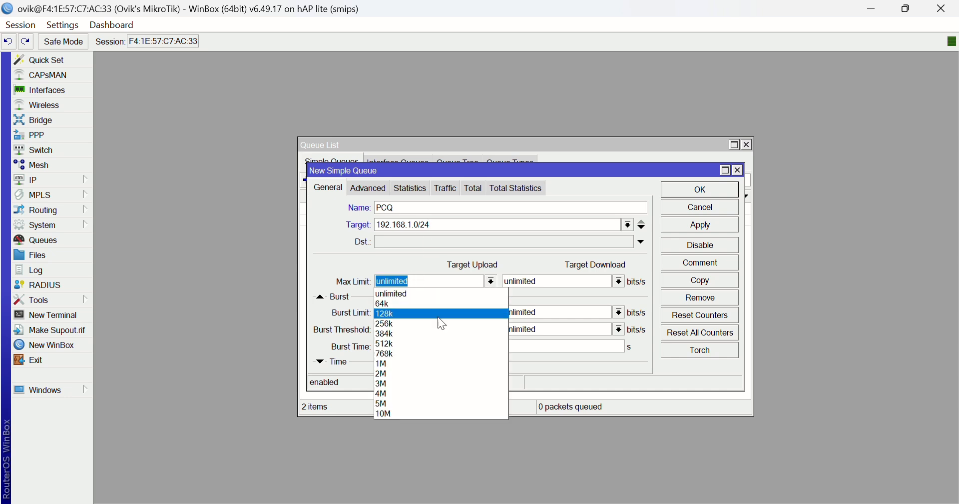
click(409, 361)
click(621, 281)
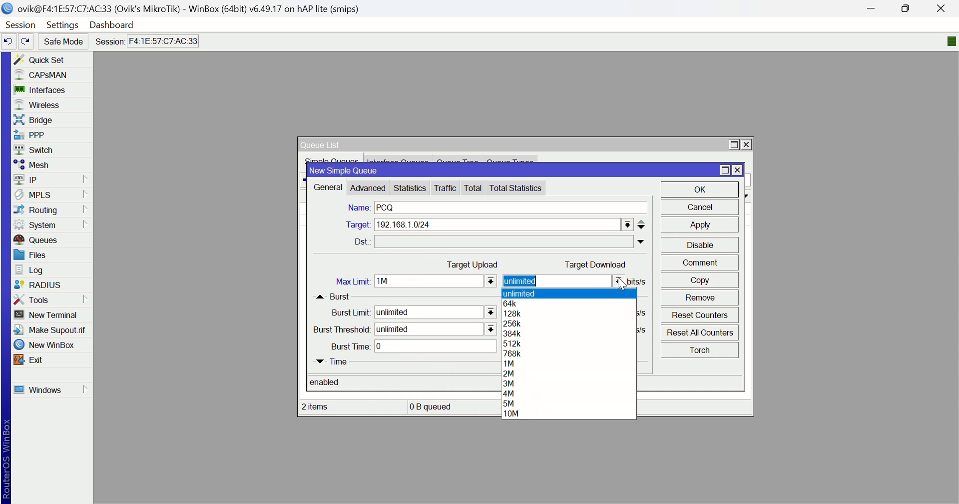
click(559, 354)
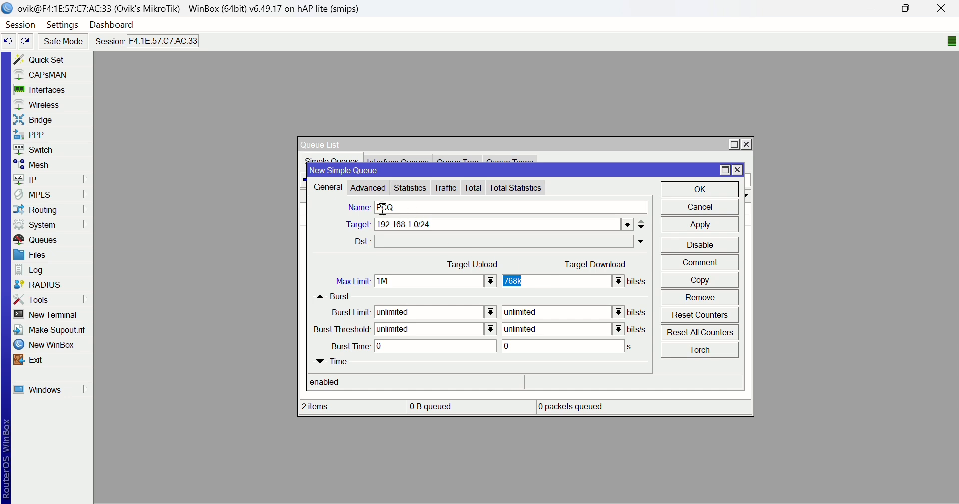
Assign the PCQ queue type to the new queue's target upload and save the queue.
click(377, 189)
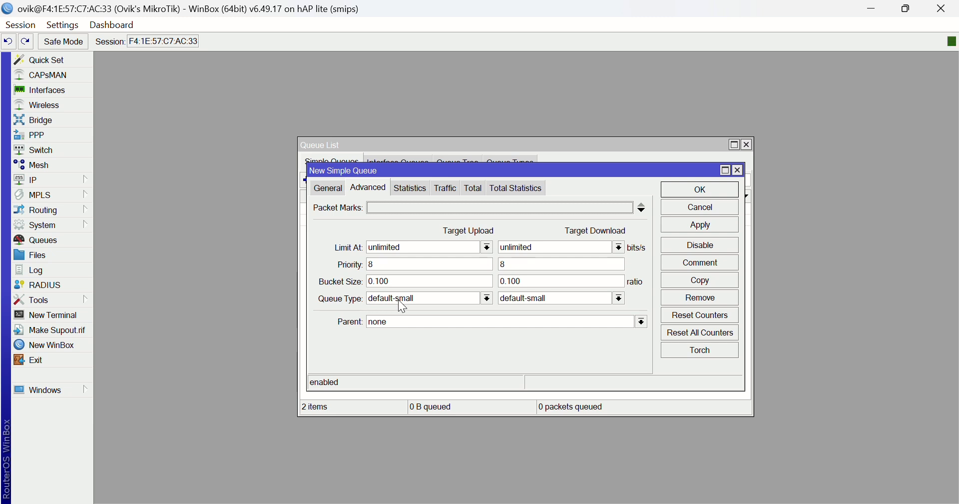
click(488, 298)
click(400, 305)
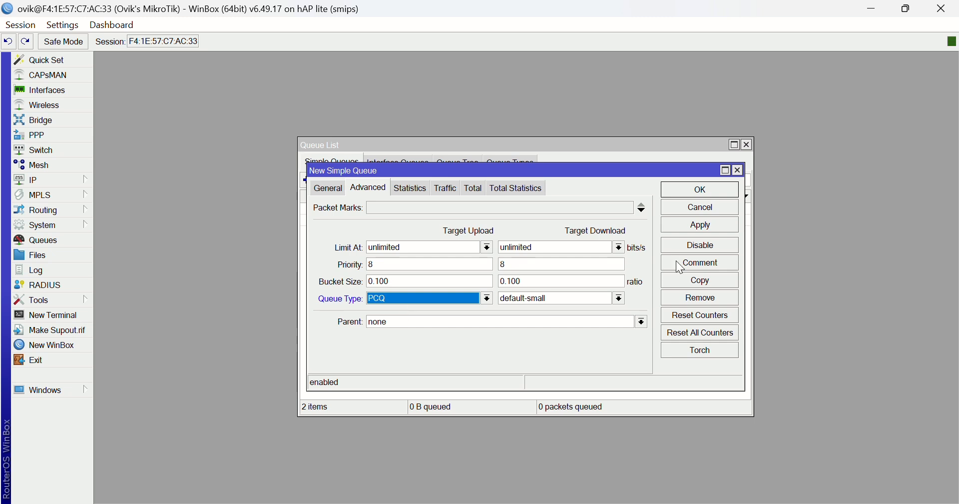
click(705, 225)
click(718, 188)
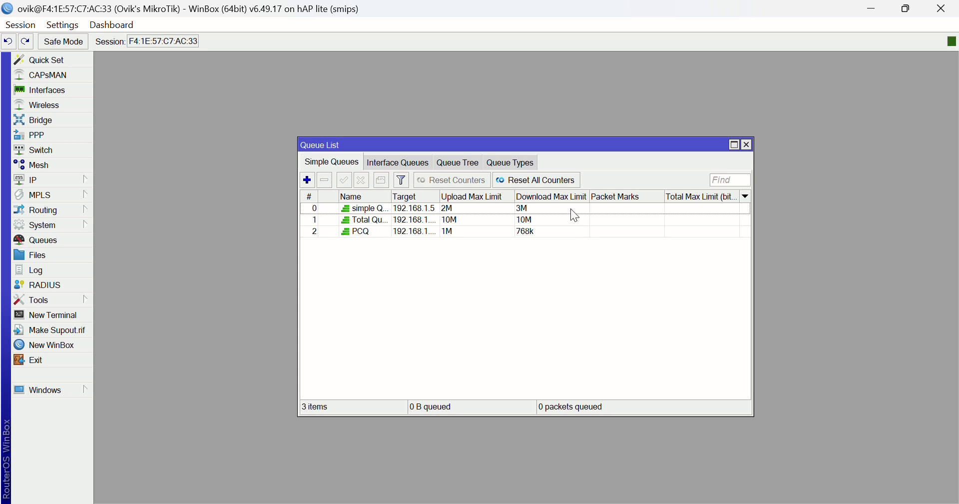
Change the PCQ simple queue's download max limit to 1M and save it.
double_click(538, 232)
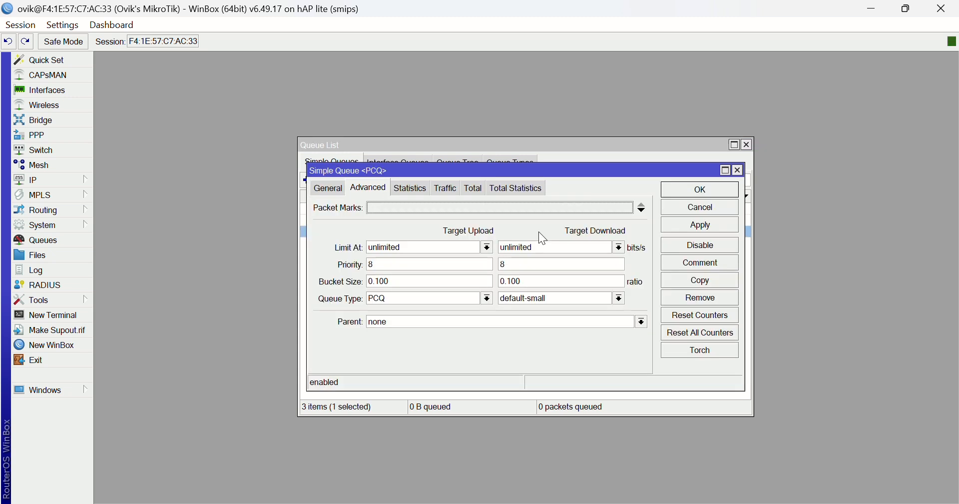
click(328, 188)
click(620, 281)
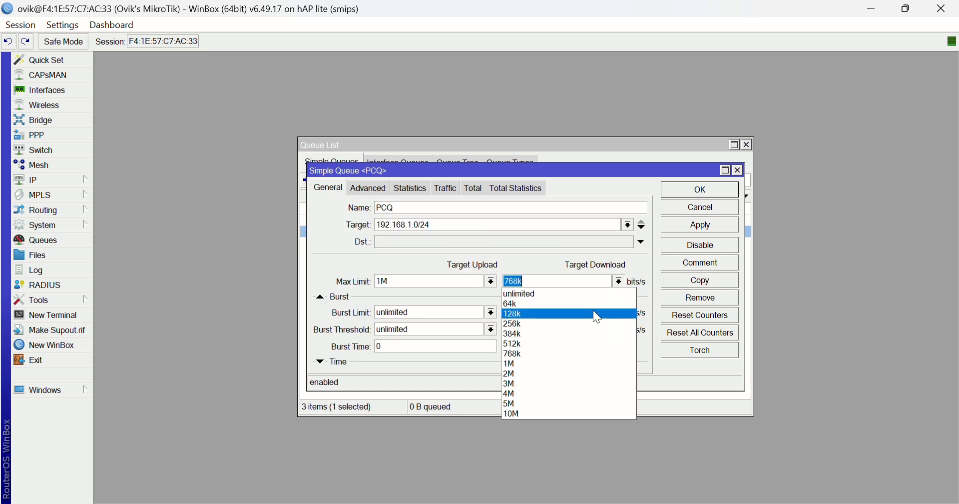
click(537, 363)
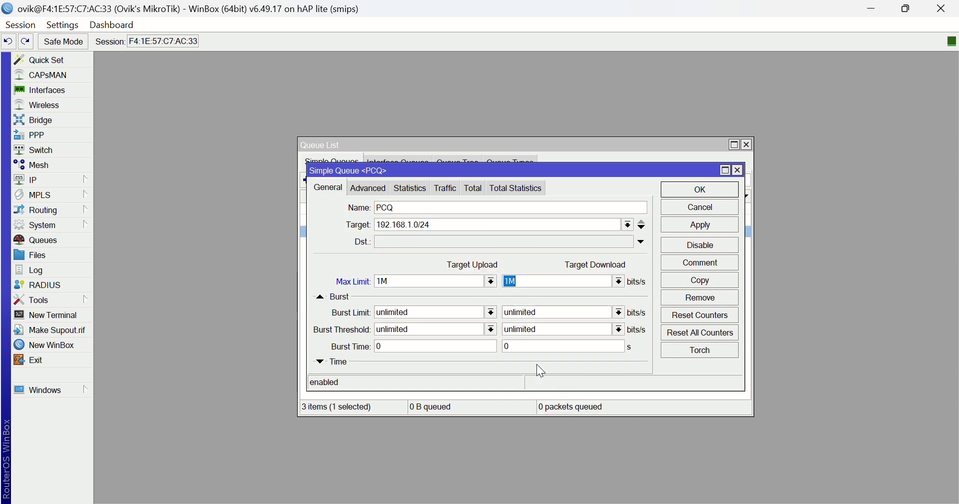
click(702, 226)
click(722, 190)
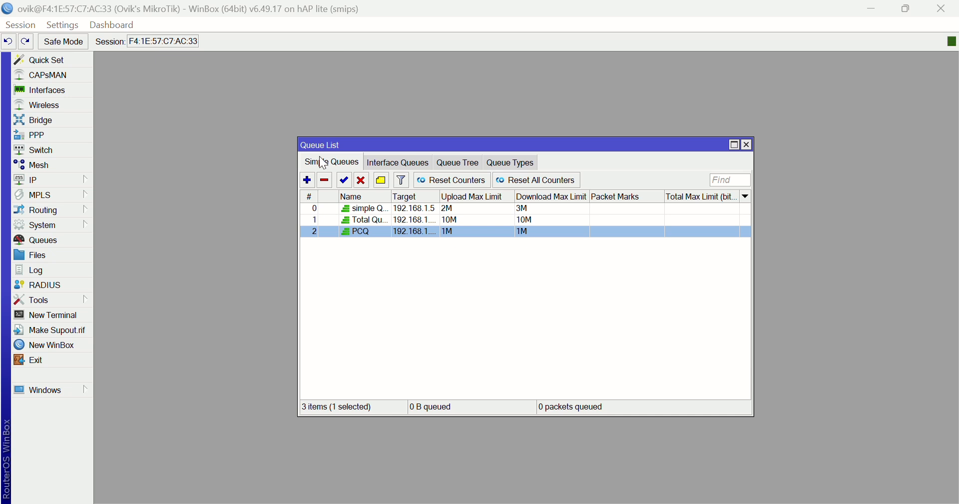
Start a new simple queue named "MD sir" with the target address 192.168.1.7.
click(307, 180)
drag(421, 210, 378, 213)
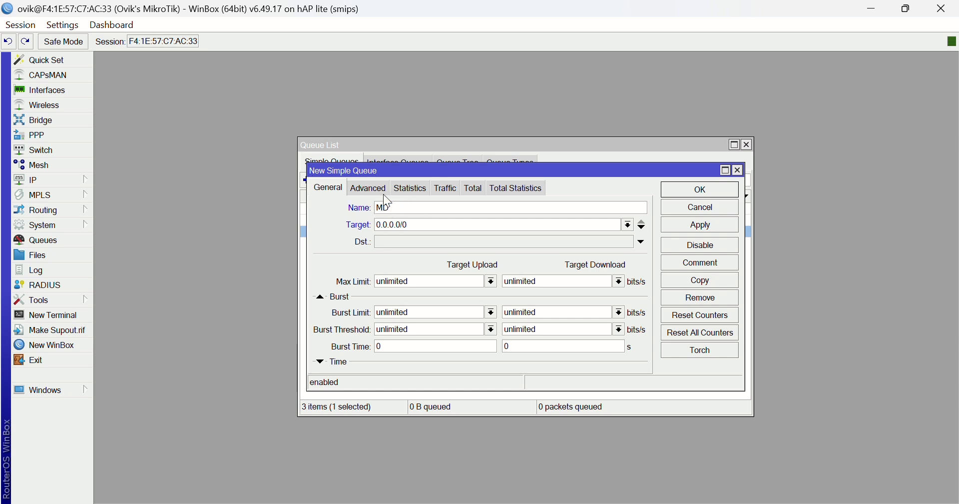
drag(422, 225, 363, 228)
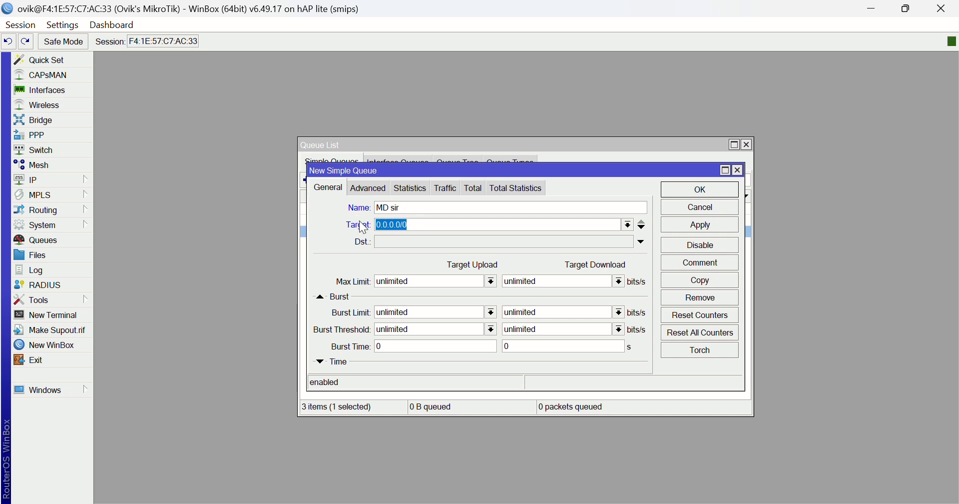
text(192.168.1.7)
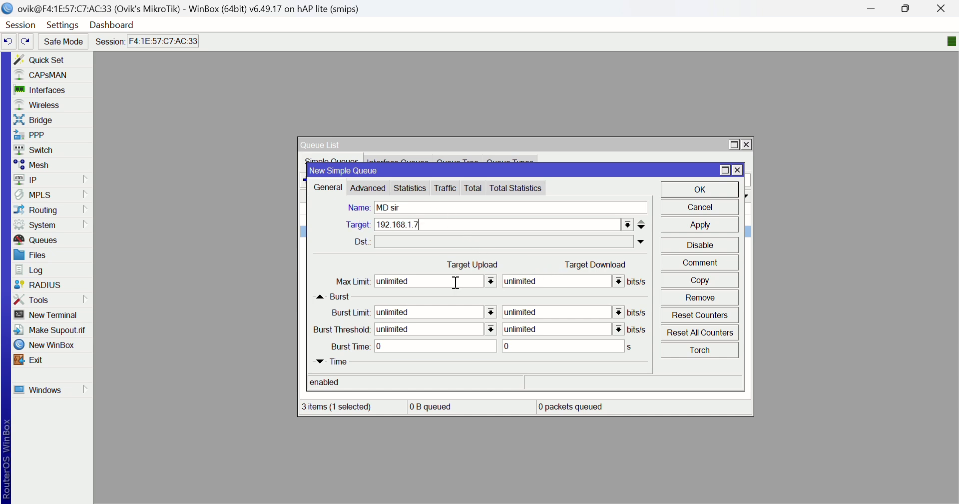
Set the MD sir queue's upload and download max limits to 3M each.
click(492, 282)
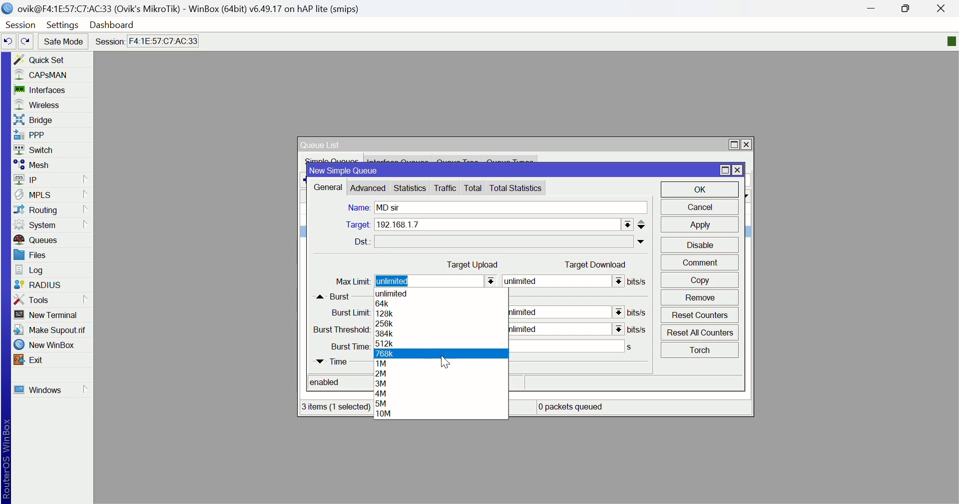
click(435, 383)
click(619, 282)
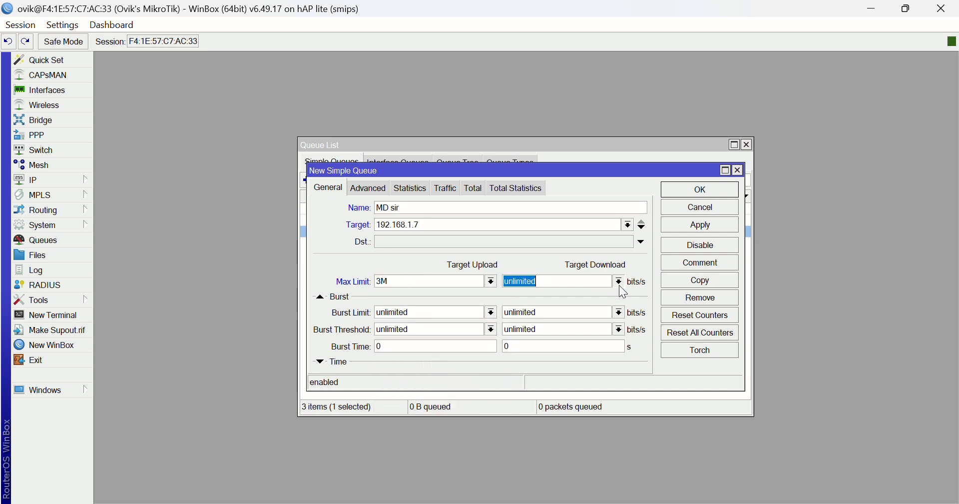
click(522, 373)
Set the MD sir queue's upload and download priority to 1 and save the queue.
click(362, 187)
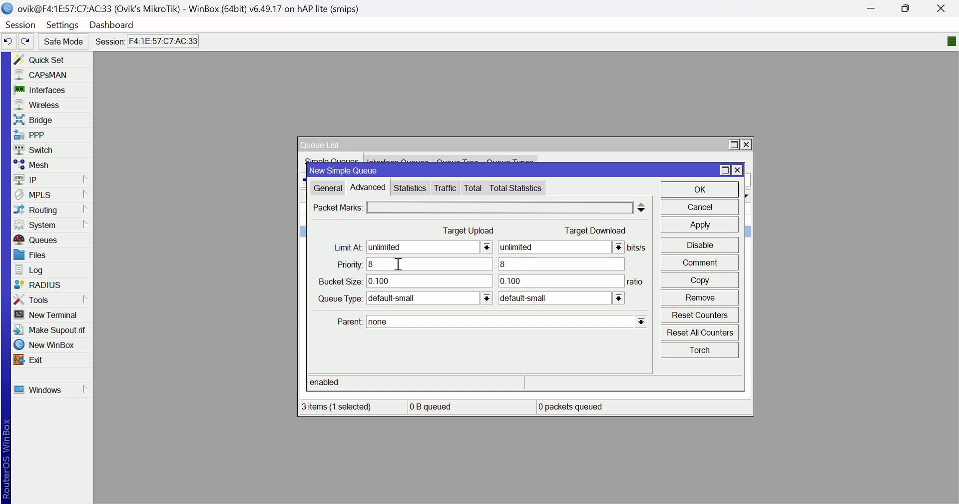
double_click(373, 263)
text(1)
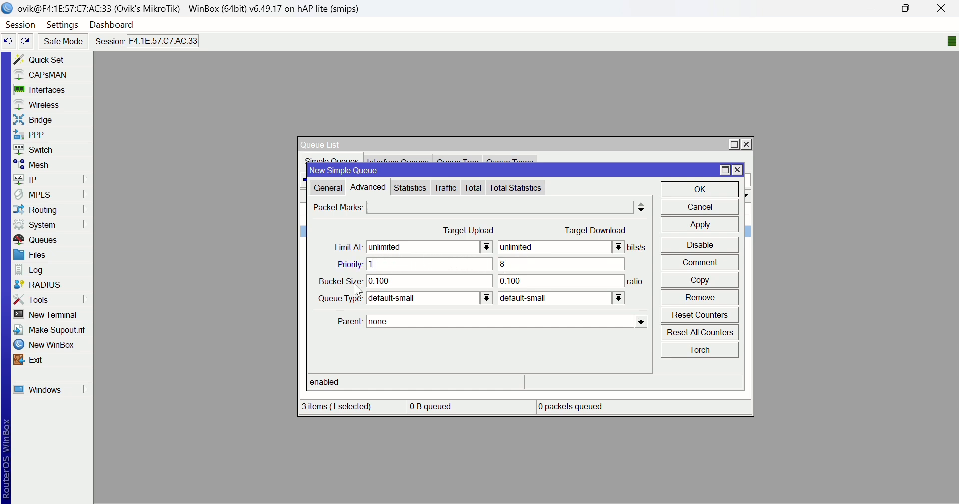
double_click(503, 264)
text(1)
click(710, 227)
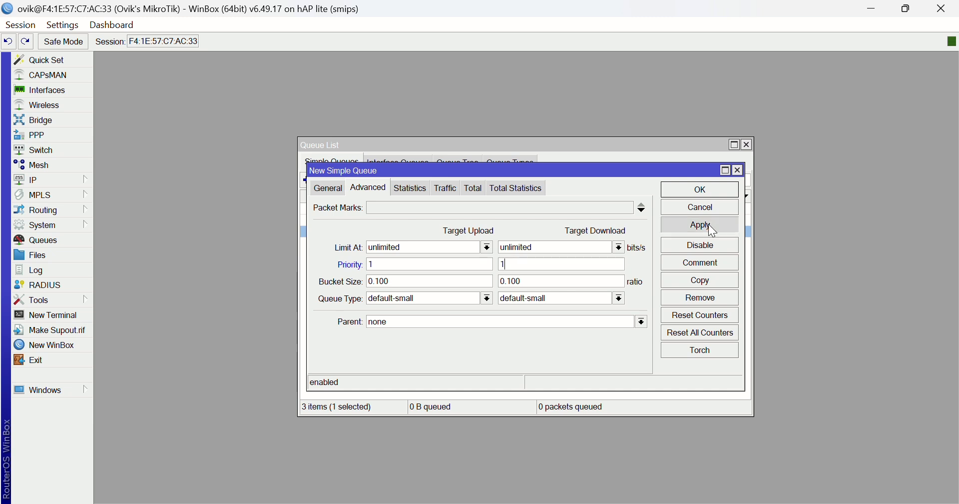
click(716, 190)
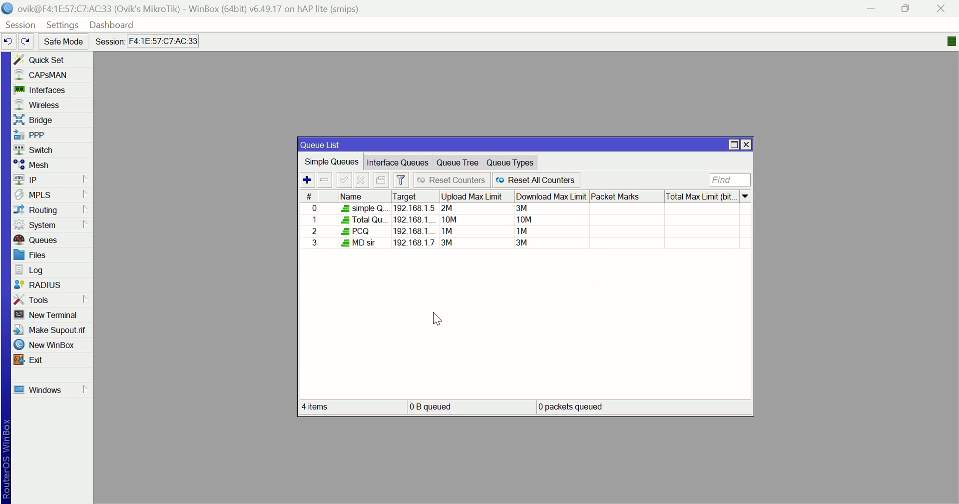
Start a new simple queue named "Parents" with the target subnet 192.168.1.0/24.
click(311, 180)
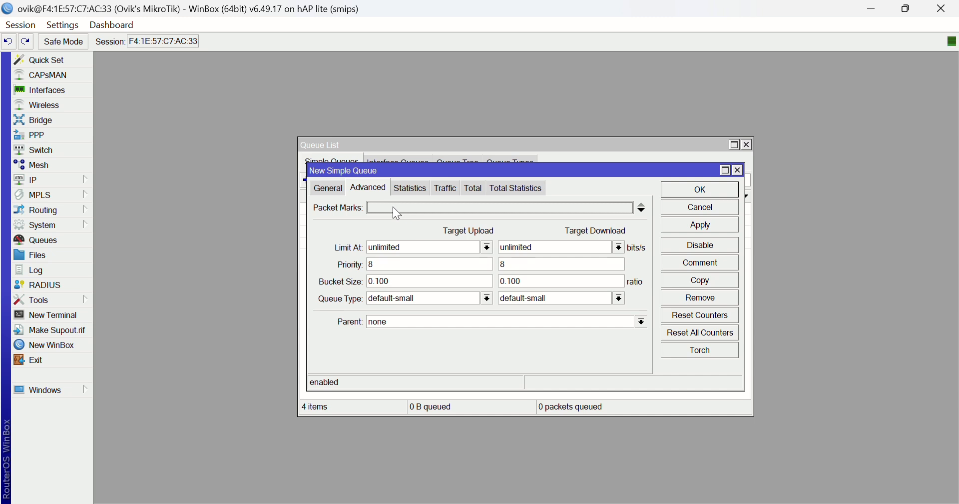
click(321, 191)
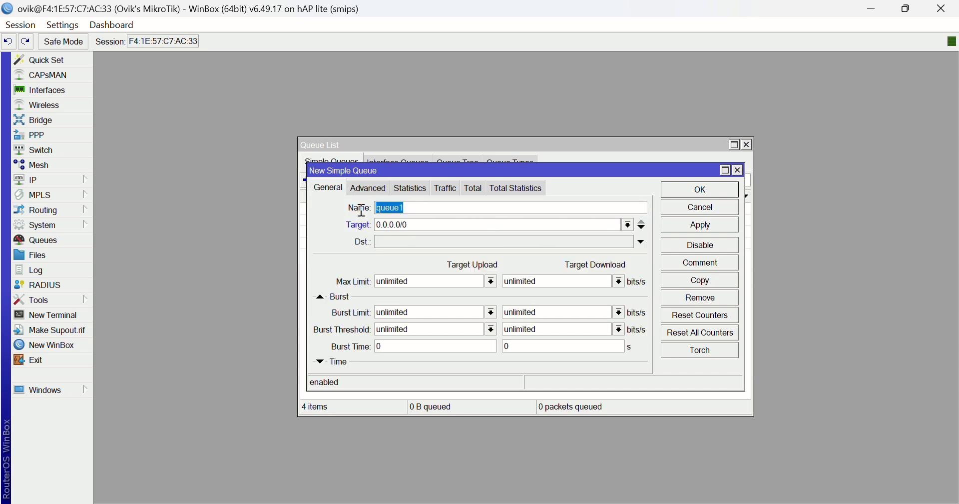
text(P)
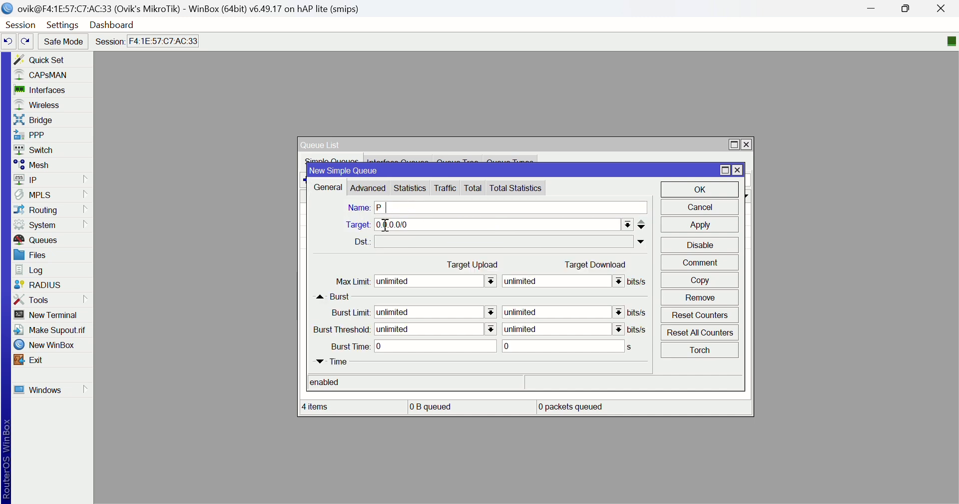
text(arents)
click(415, 226)
drag(409, 225, 375, 237)
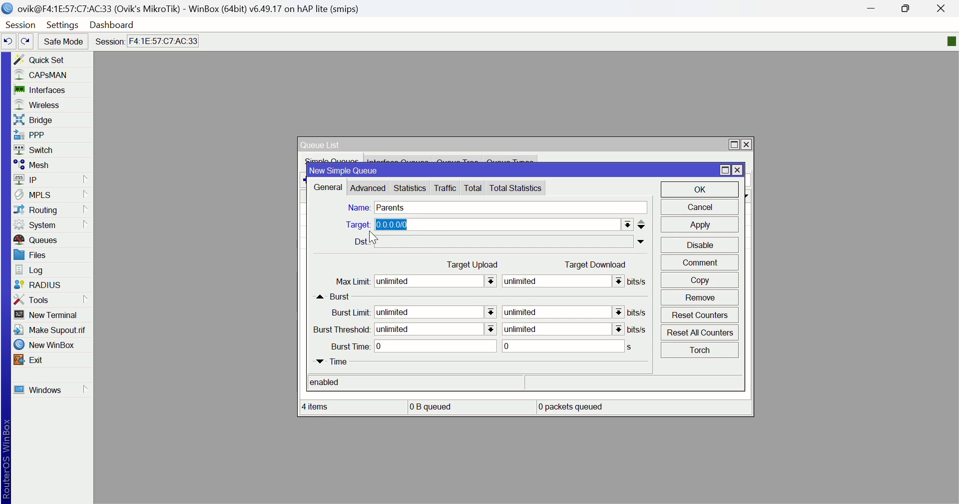
text(192.168.1.0/24)
Set the Parents queue's upload and download max limits to 1M each.
click(490, 283)
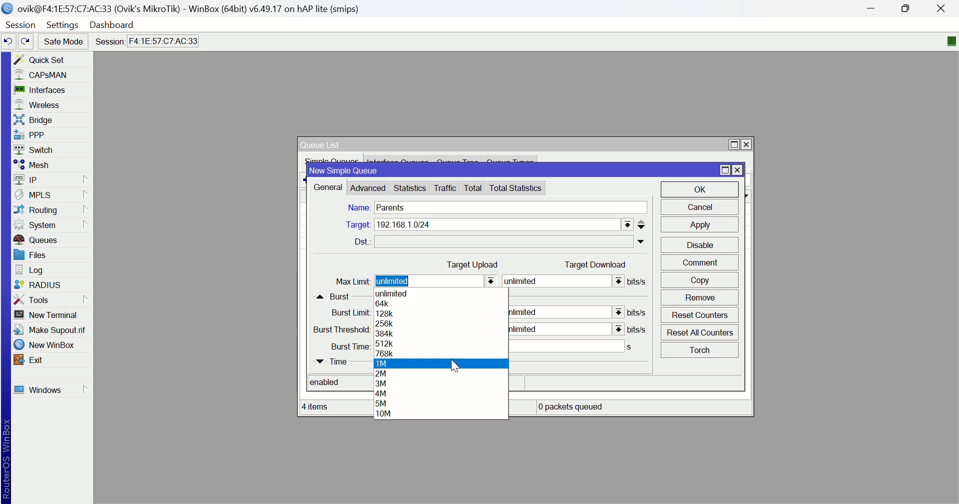
click(404, 351)
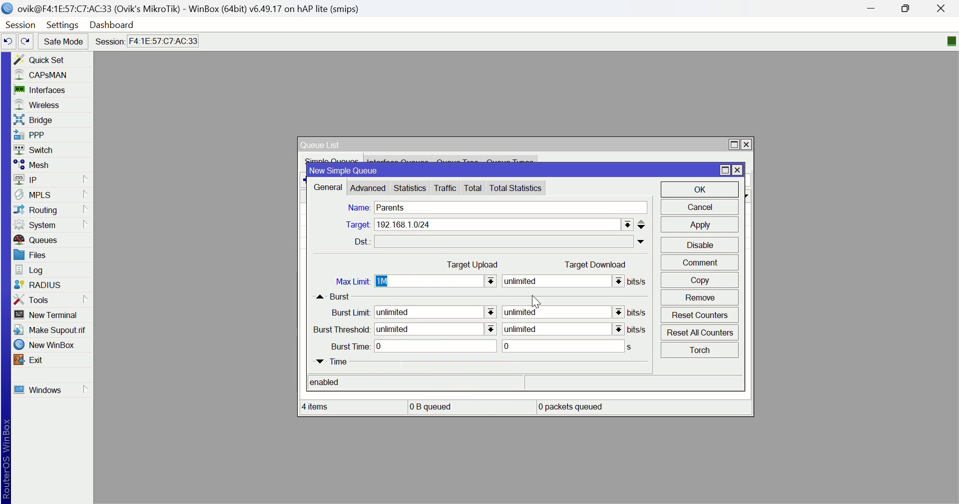
click(621, 283)
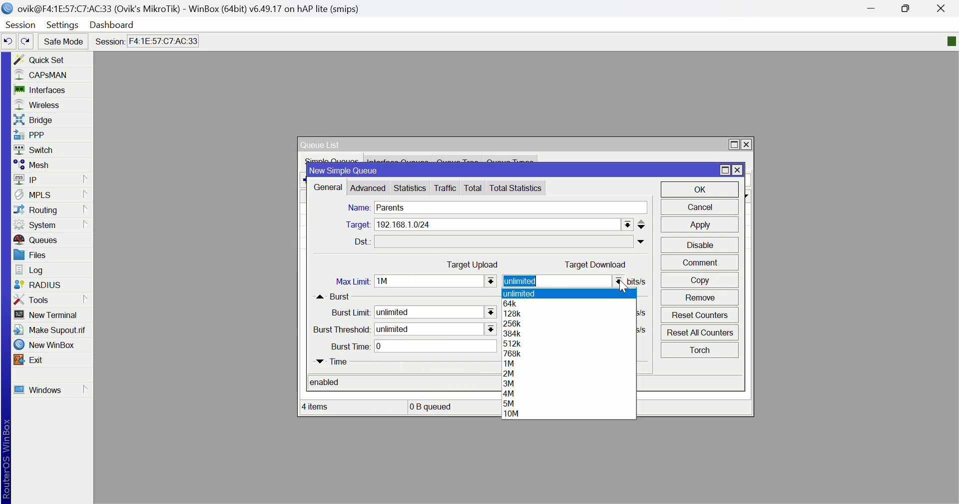
click(514, 365)
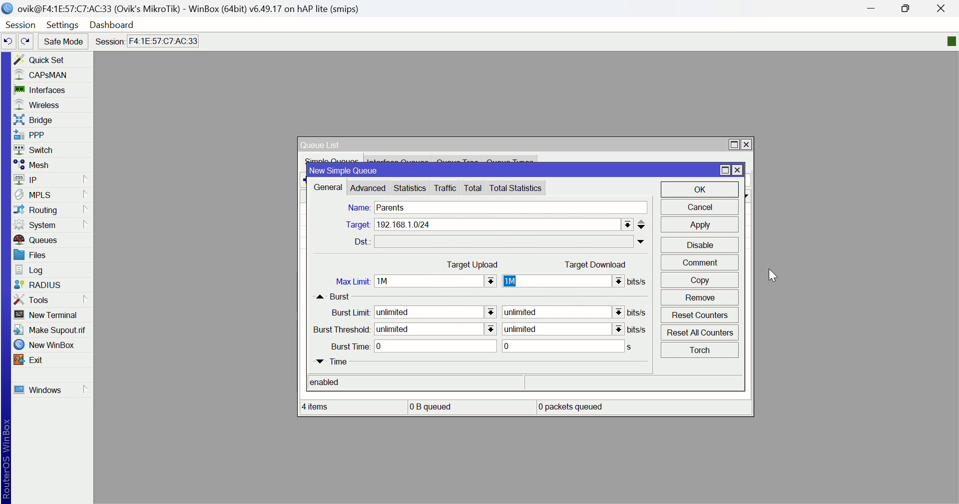
Make Total Queue the parent of the Parents queue and save the queue.
click(388, 194)
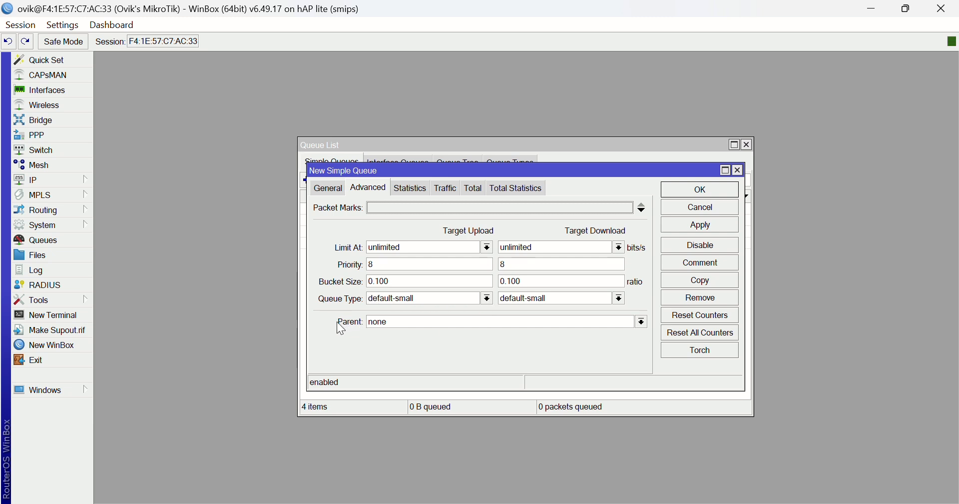
click(432, 322)
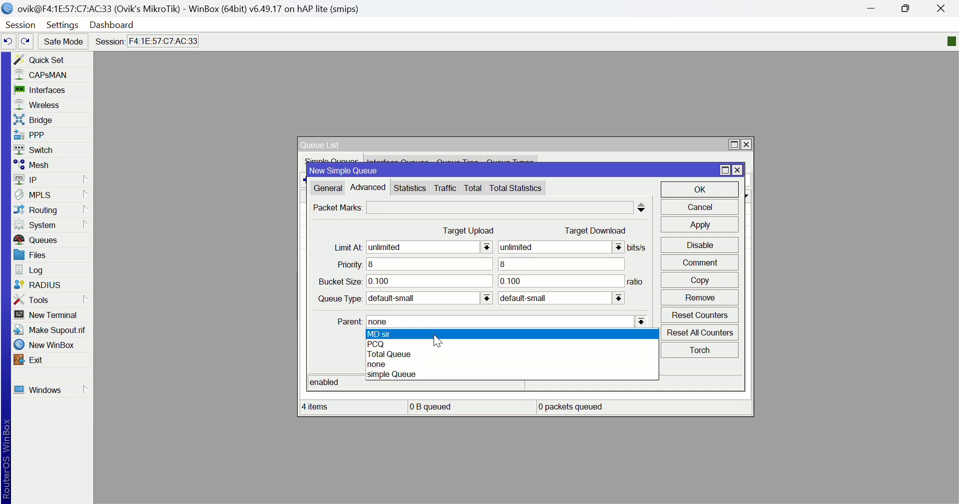
click(420, 362)
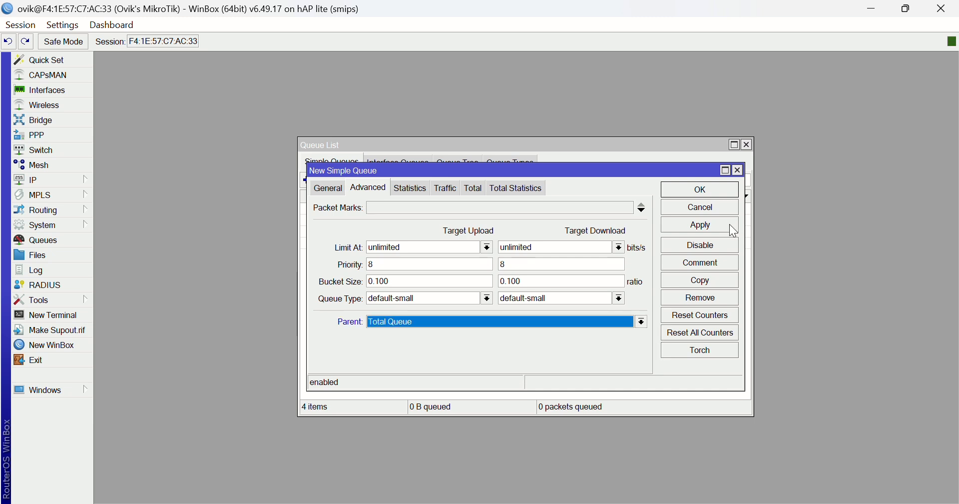
click(699, 225)
click(698, 191)
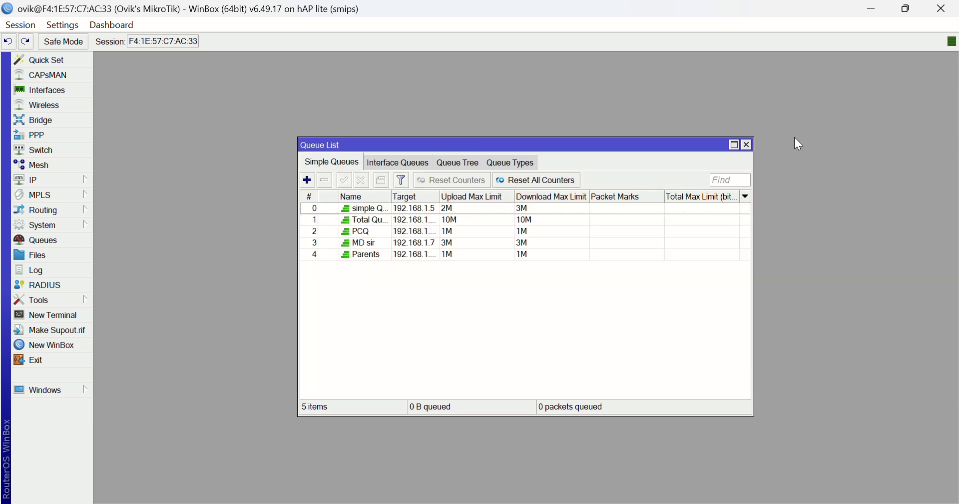
Move the PCQ queue above all other entries in the simple queue order.
drag(358, 231, 358, 208)
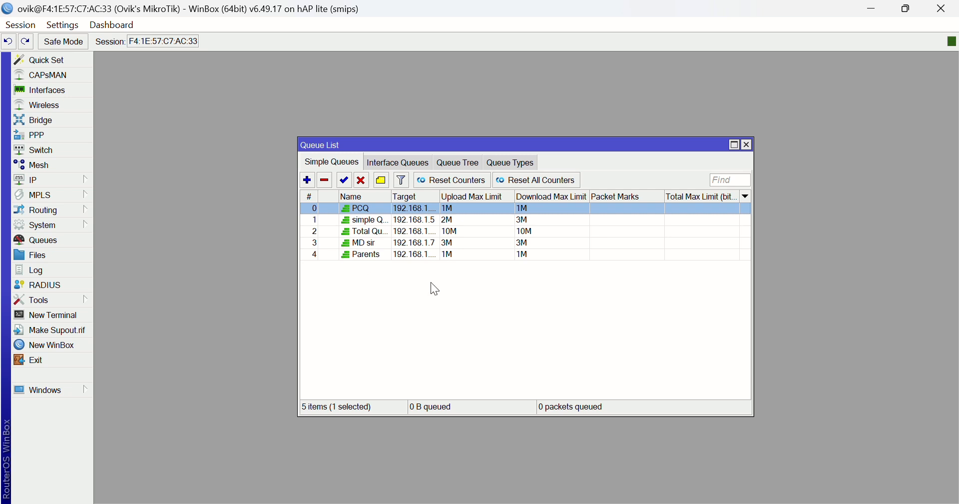